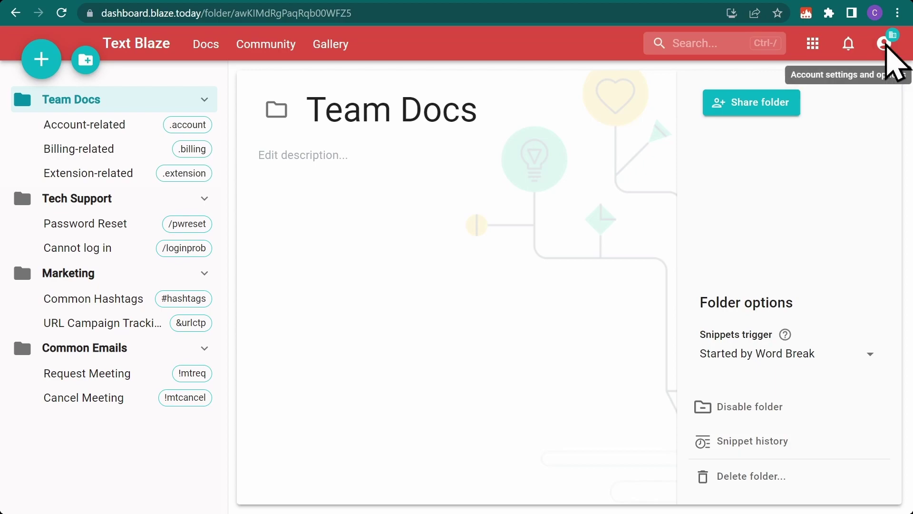
Go from Team Docs to the Demo Organization's settings via the account menu
left_click(884, 44)
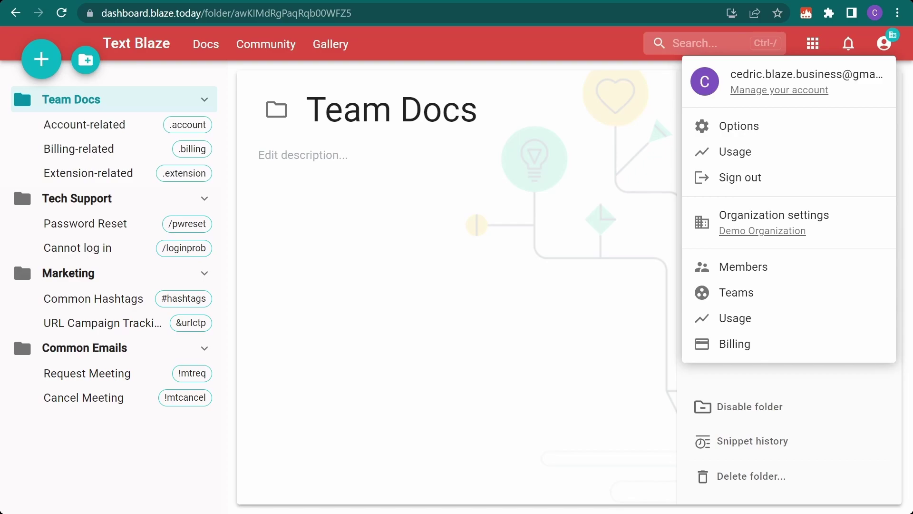
left_click(704, 227)
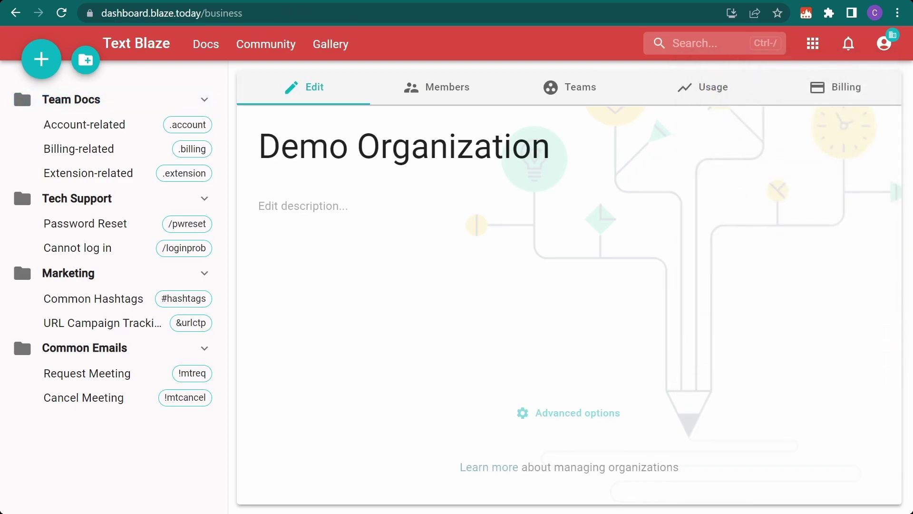
Invite two users by e-mail address to the organization with the Member role
left_click(442, 95)
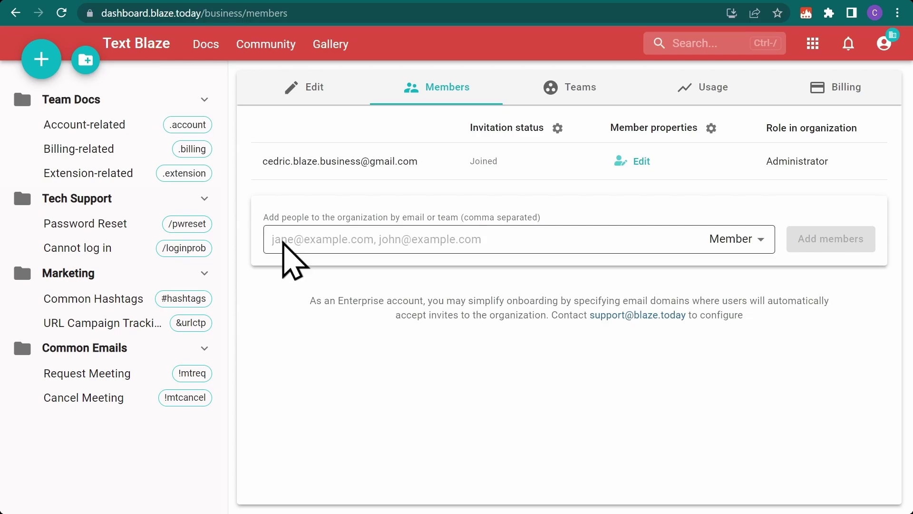
left_click(284, 243)
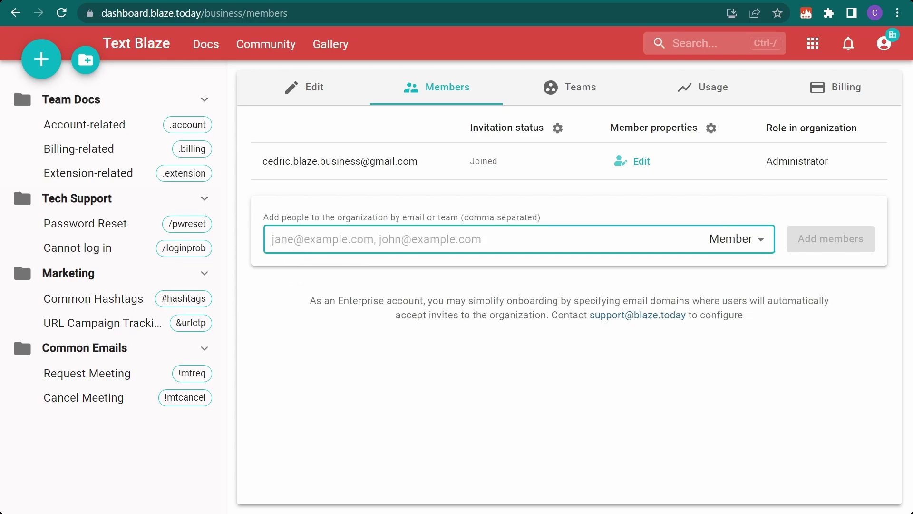
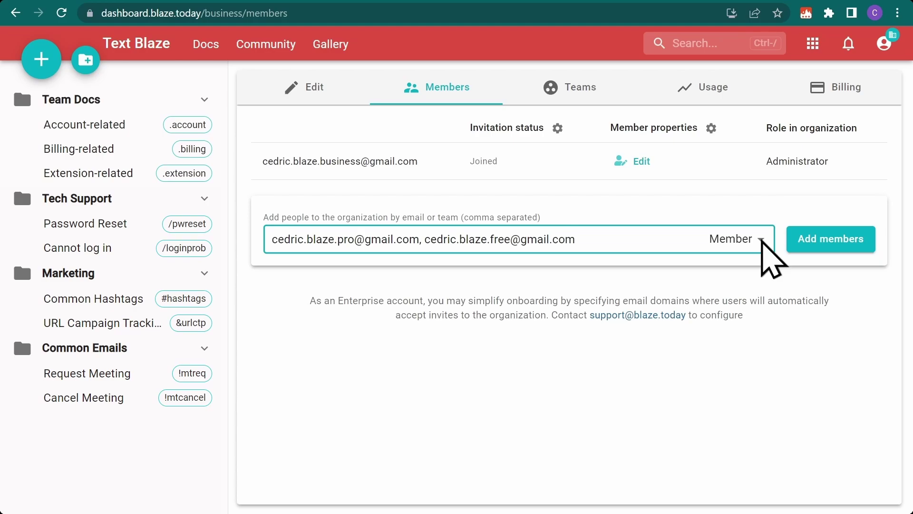
left_click(761, 240)
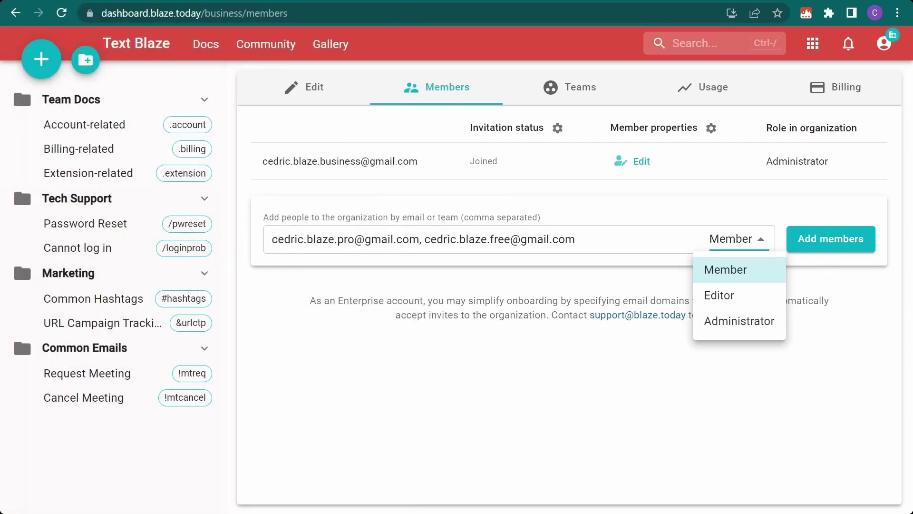
left_click(760, 269)
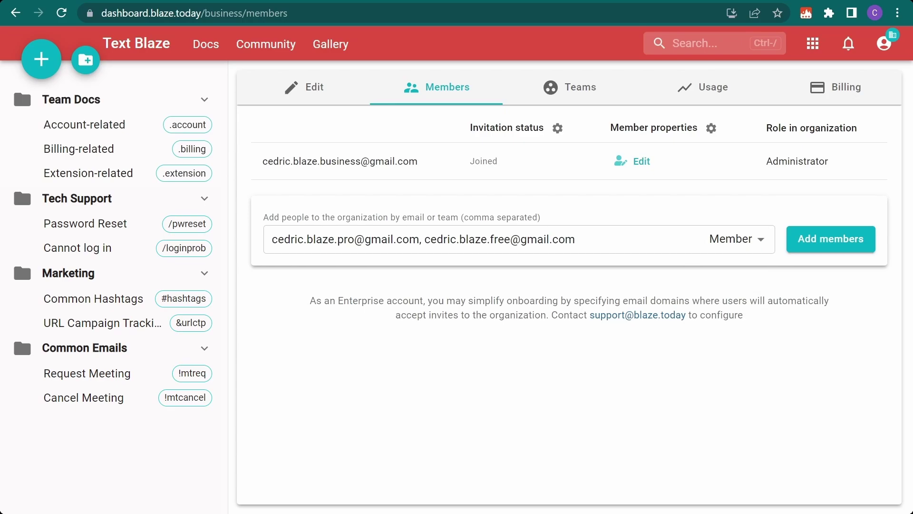
left_click(833, 242)
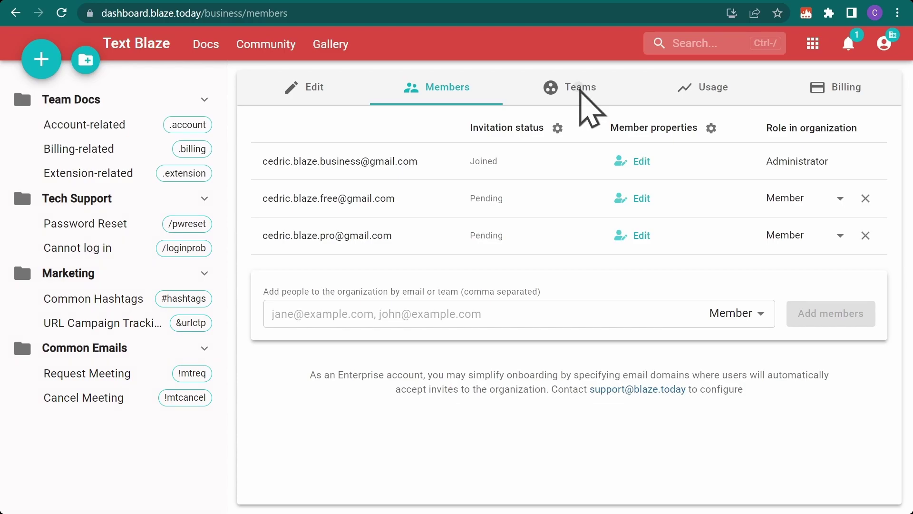
Start a team named 'Tech Support' and add all three organization users as members
left_click(581, 91)
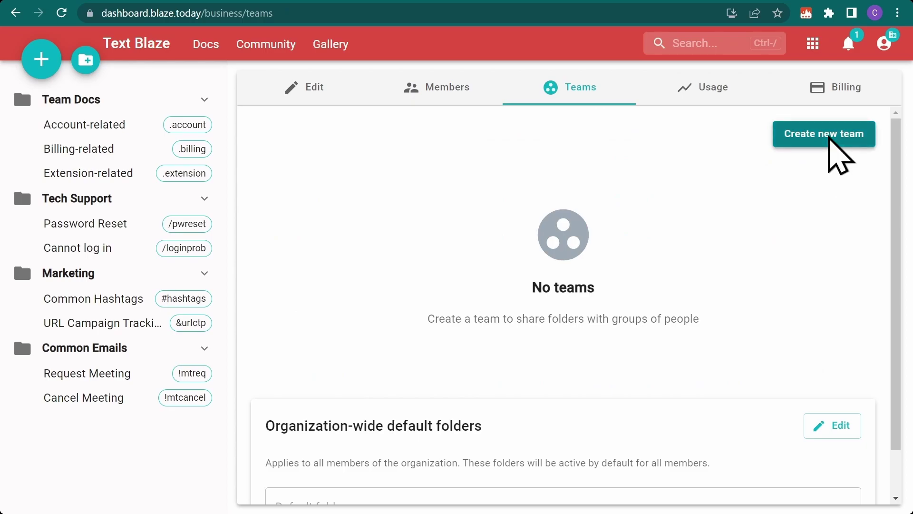
left_click(836, 143)
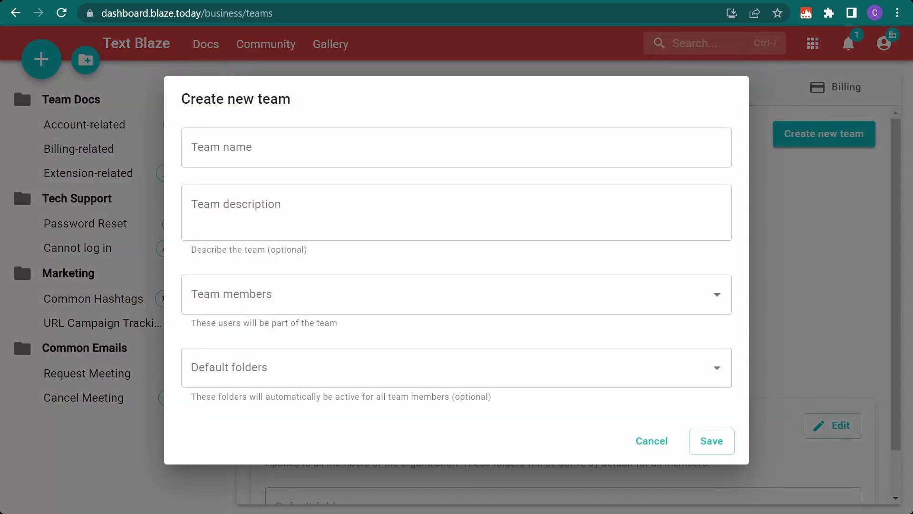
left_click(324, 148)
type("Tech Support")
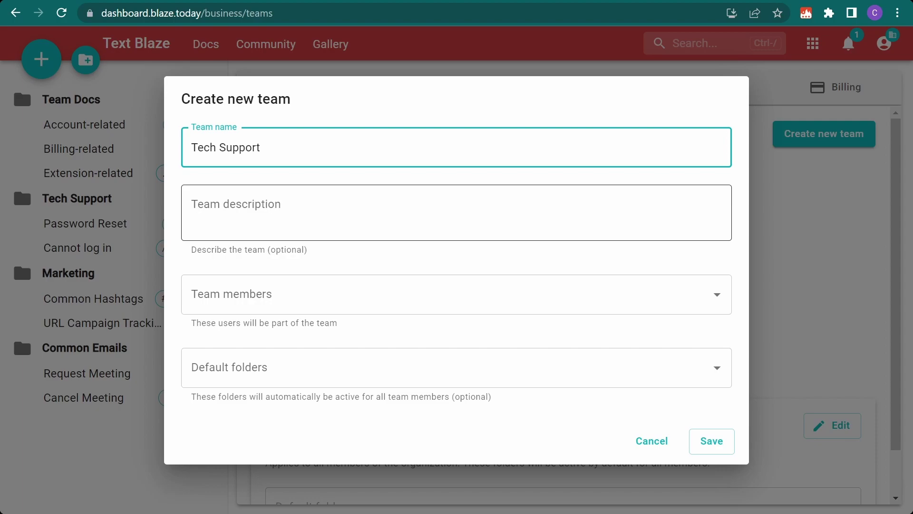
left_click(291, 298)
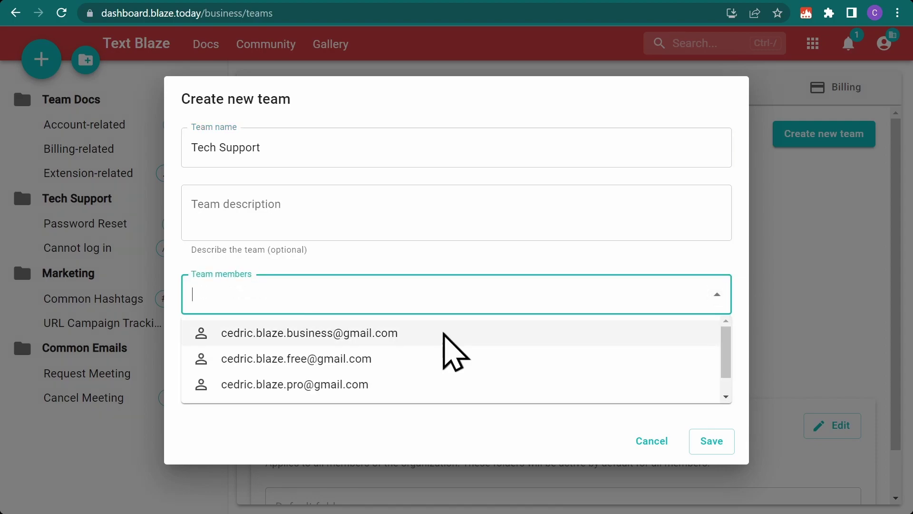
left_click(444, 335)
left_click(444, 335)
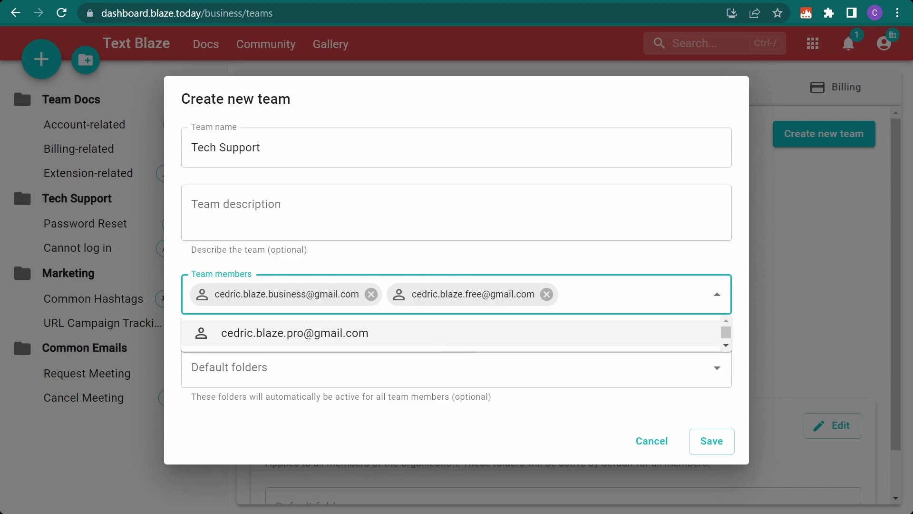
left_click(444, 335)
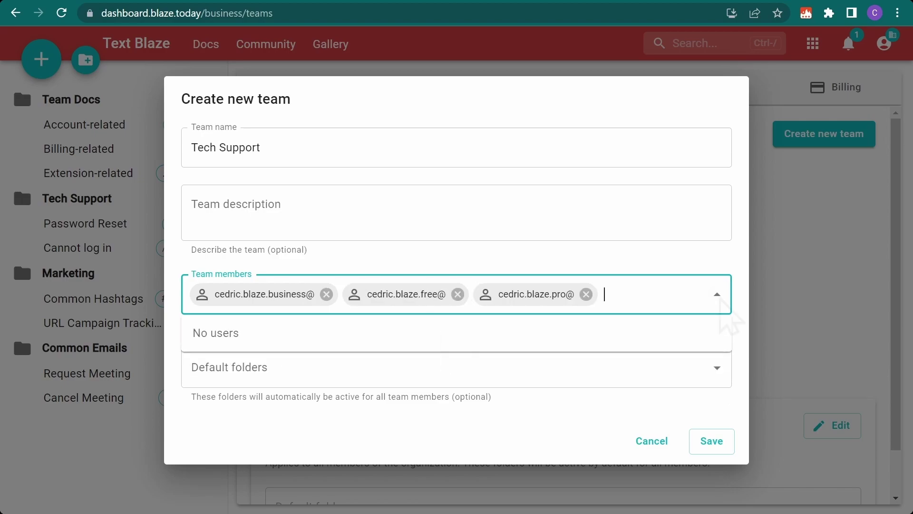
left_click(716, 294)
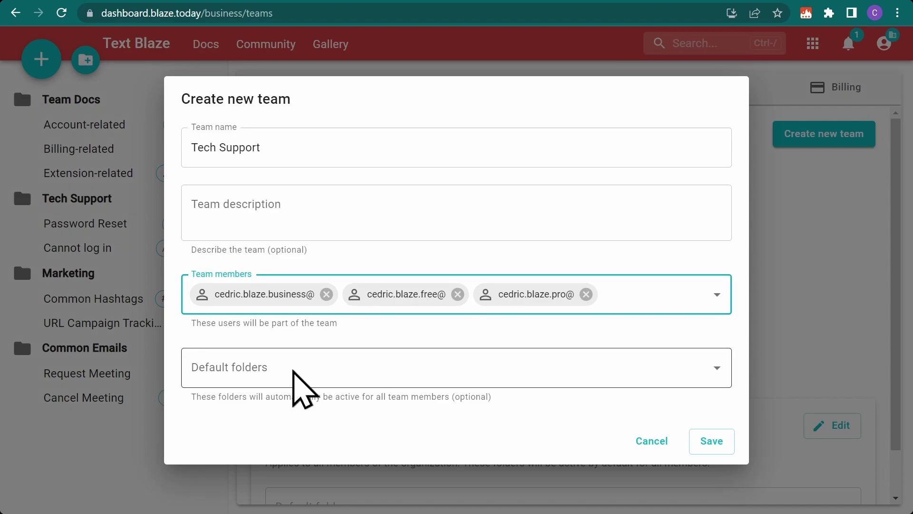
Choose the Tech Support folder as the new team's default folder
left_click(295, 373)
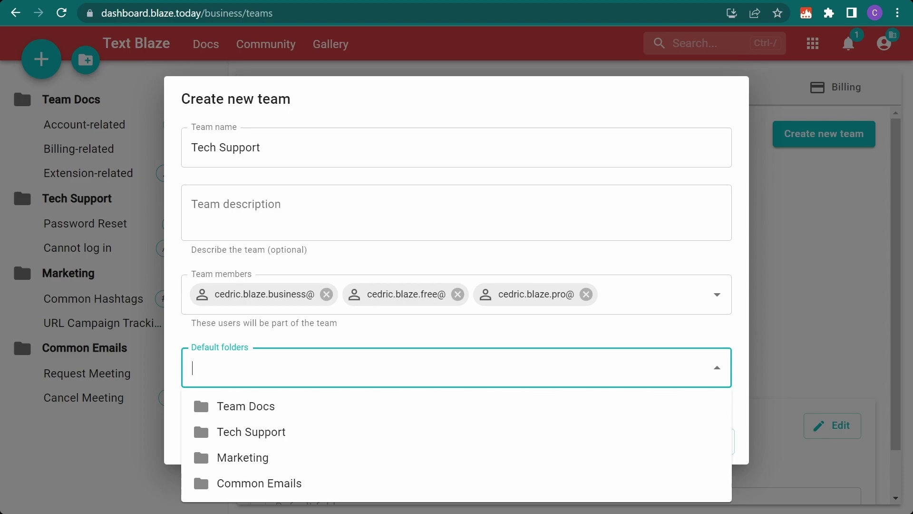
type("tech")
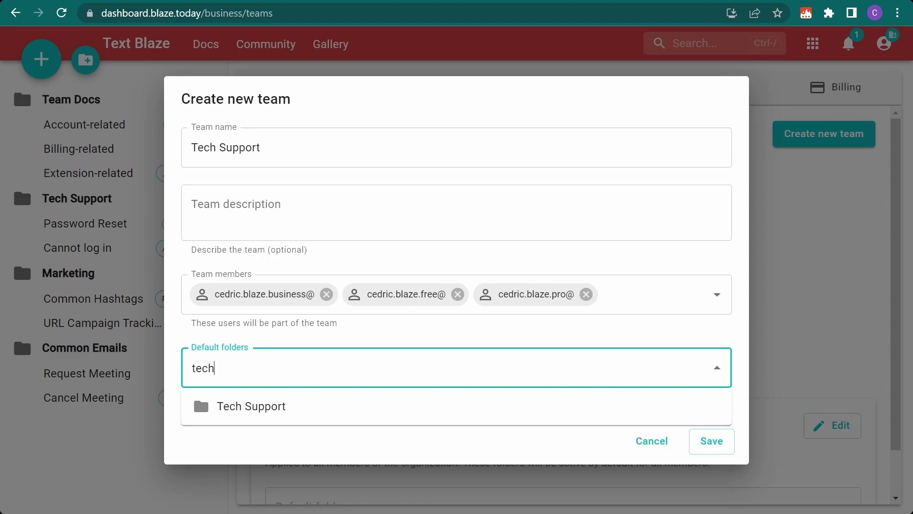
left_click(318, 408)
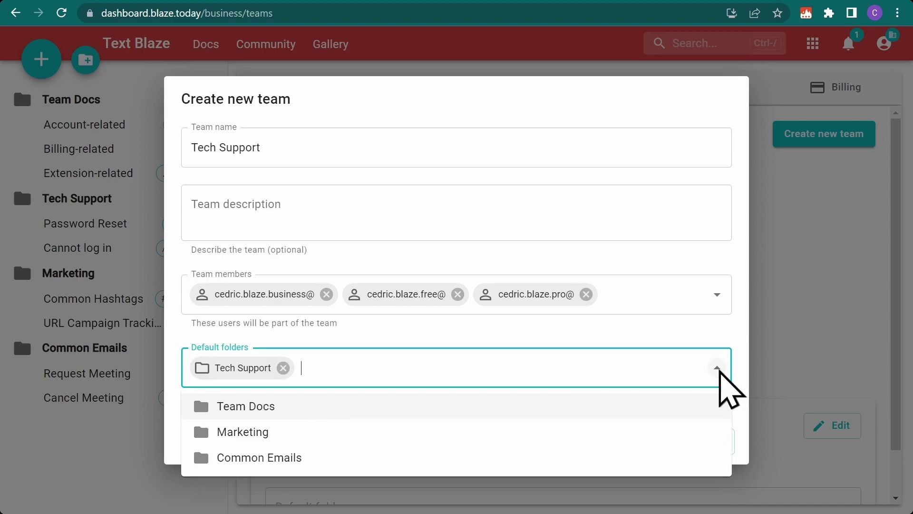
left_click(717, 367)
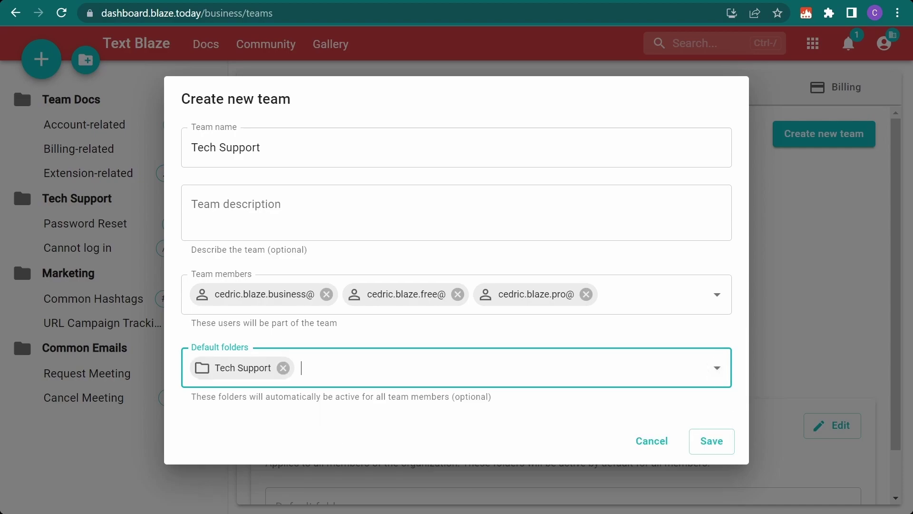
Save the Tech Support team and scroll down to see it under Team folders
left_click(711, 441)
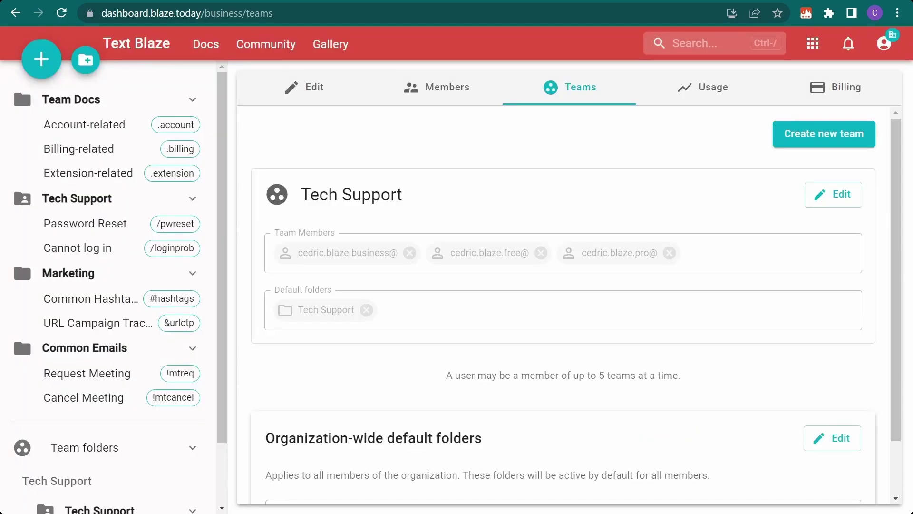
scroll(115, 285, "down", 2)
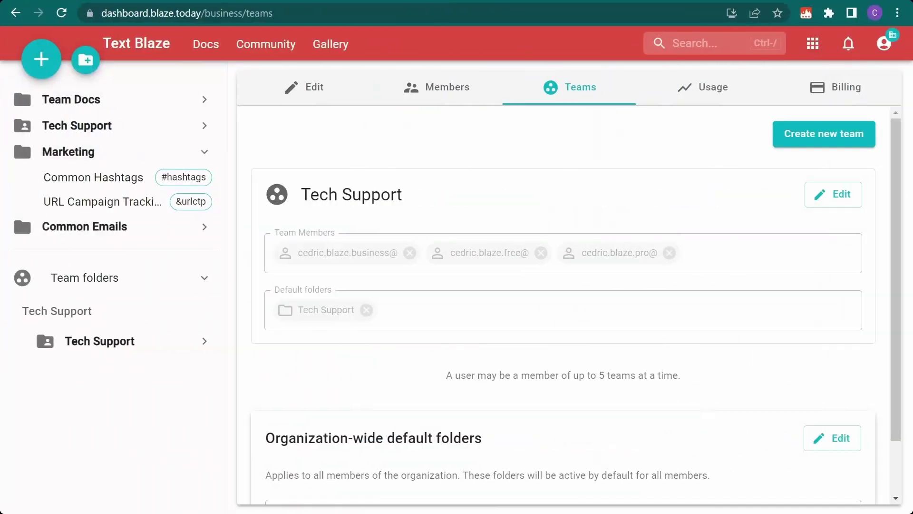
Start a new team named 'Marketing' and add two members to it
left_click(831, 139)
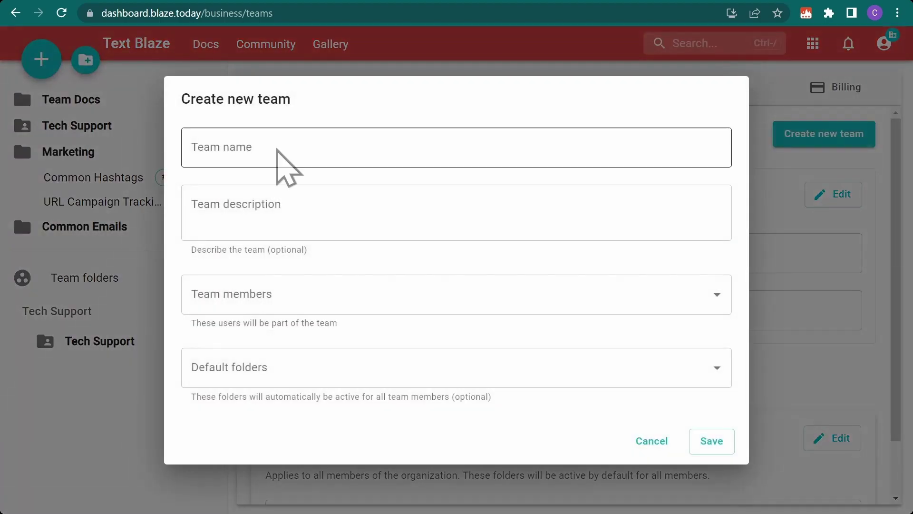
type("Marke")
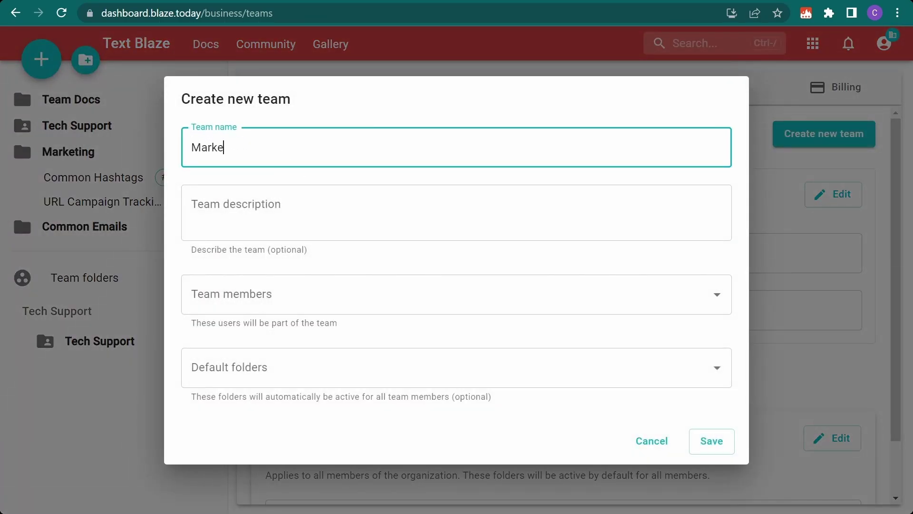
type("ting")
left_click(347, 299)
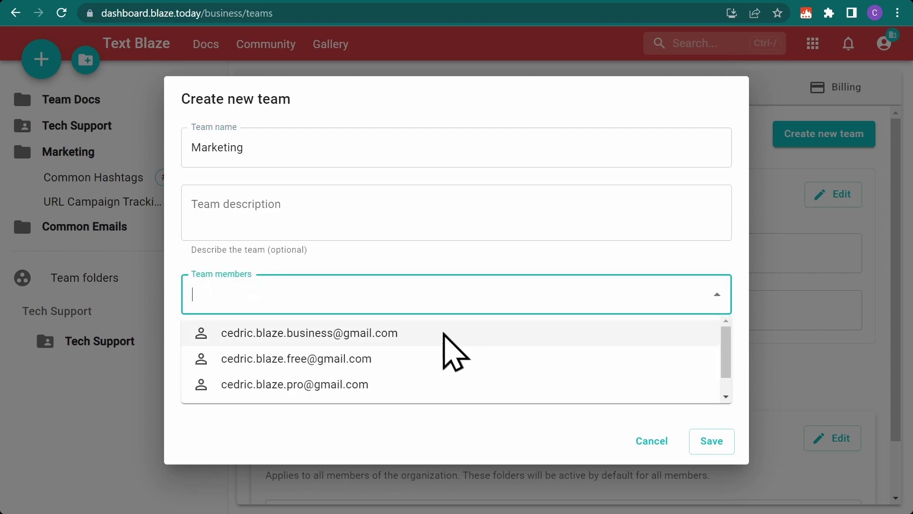
left_click(442, 332)
left_click(407, 359)
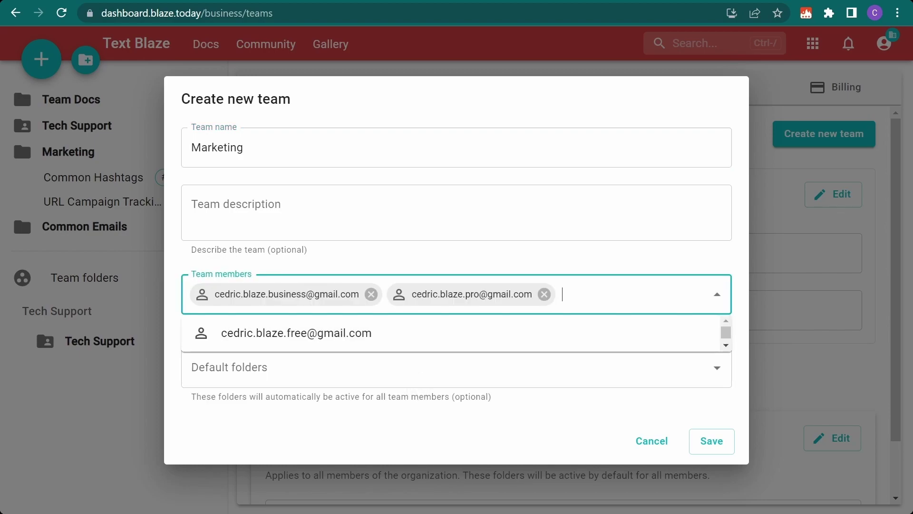
left_click(717, 294)
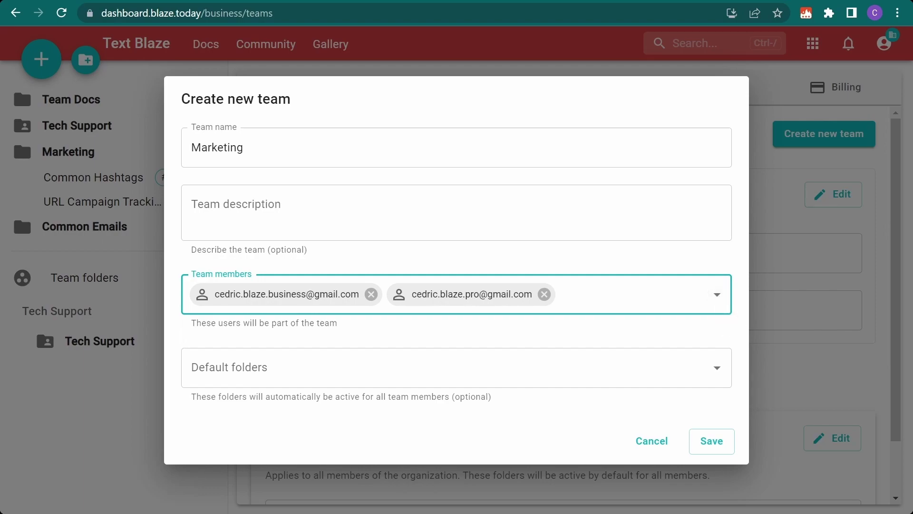
Set the Marketing folder as the team's default folder and save the team
left_click(297, 374)
left_click(326, 457)
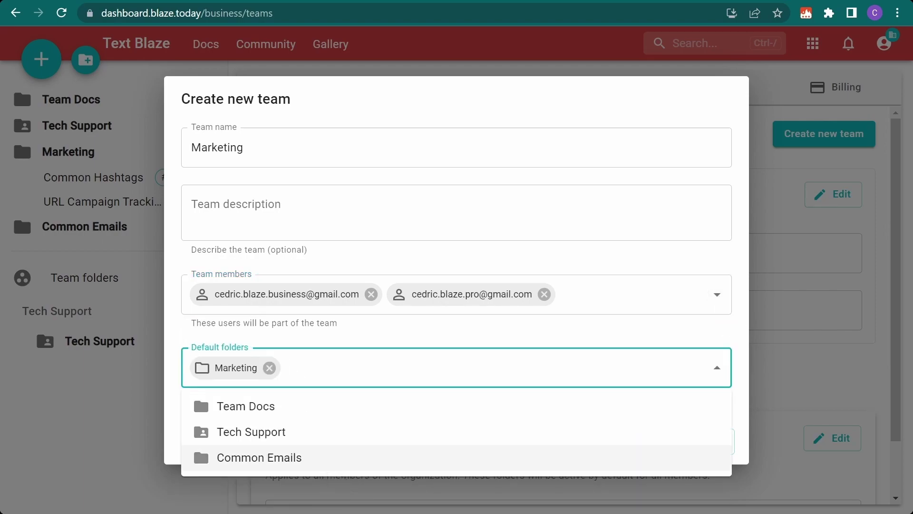
left_click(717, 367)
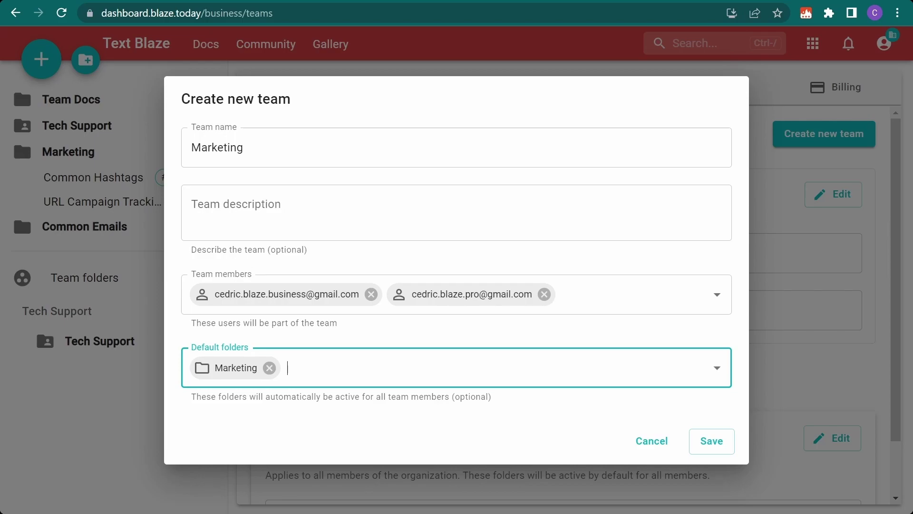
left_click(713, 442)
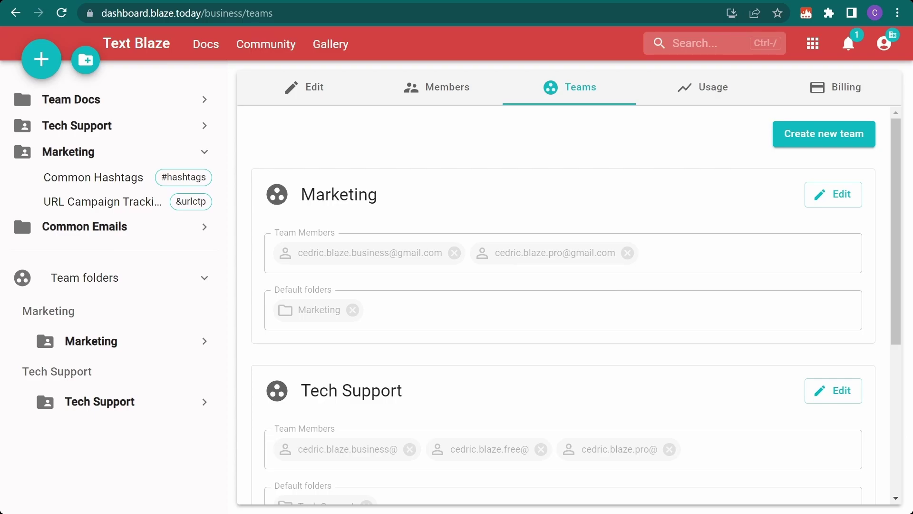
Look inside the Common Emails folder, then return to the Teams page
left_click(84, 226)
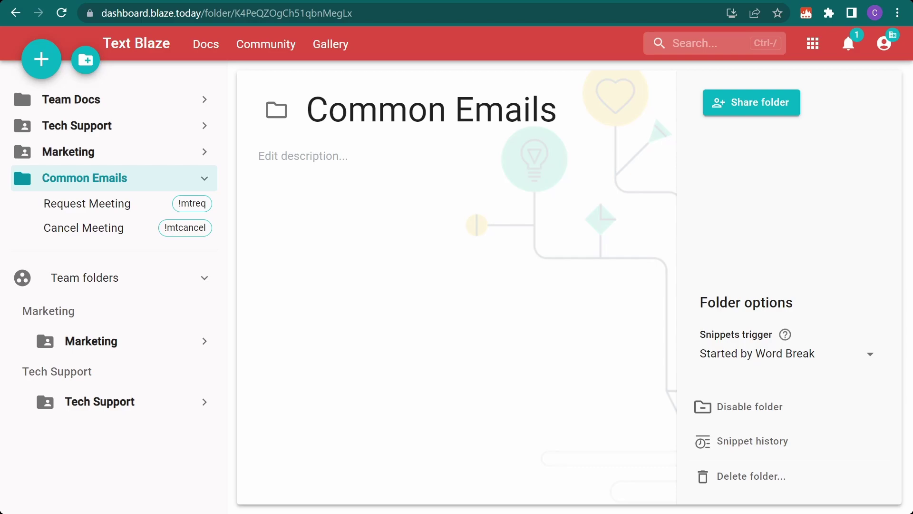
key("alt+Left")
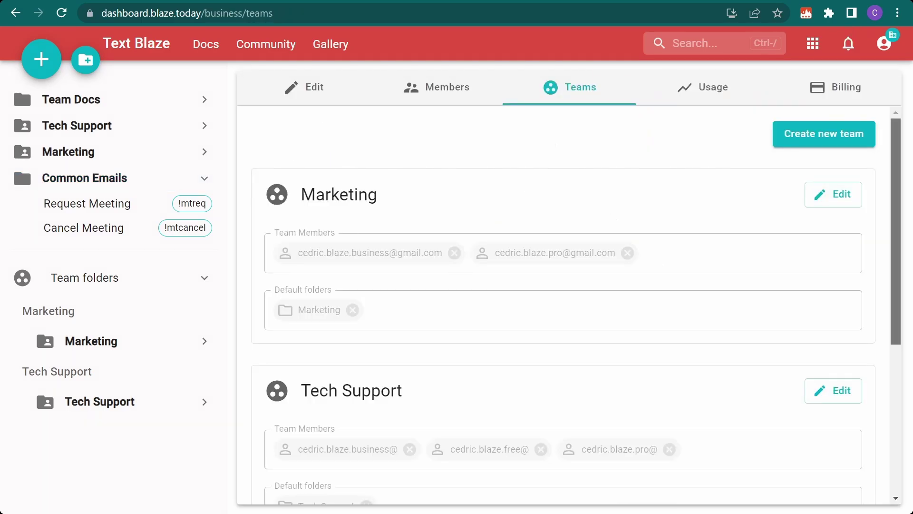
scroll(570, 304, "down", 4)
scroll(564, 304, "down", 1)
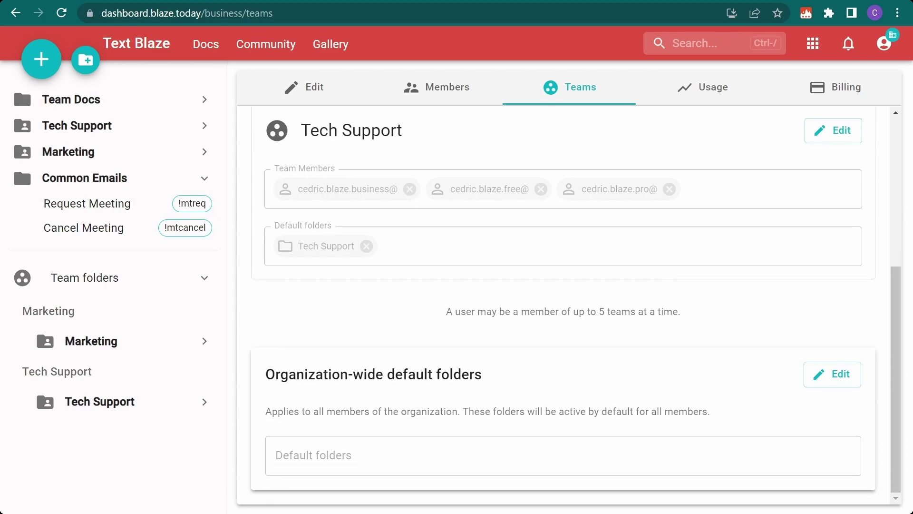
Add Common Emails as an organization-wide default folder and save
left_click(842, 377)
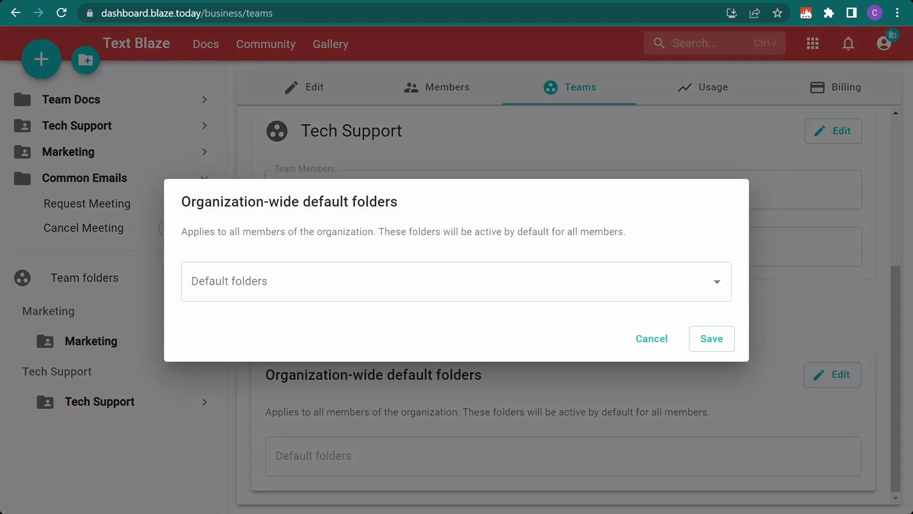
left_click(295, 286)
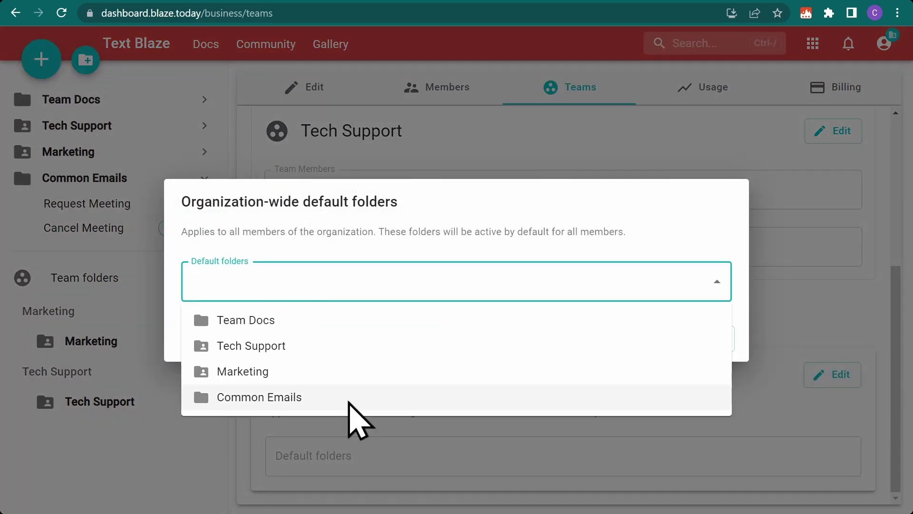
left_click(348, 403)
left_click(716, 283)
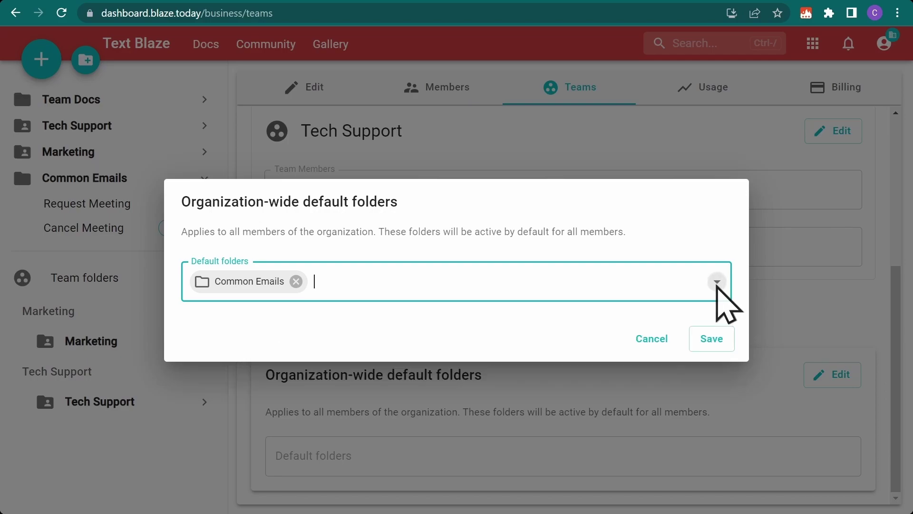
left_click(715, 343)
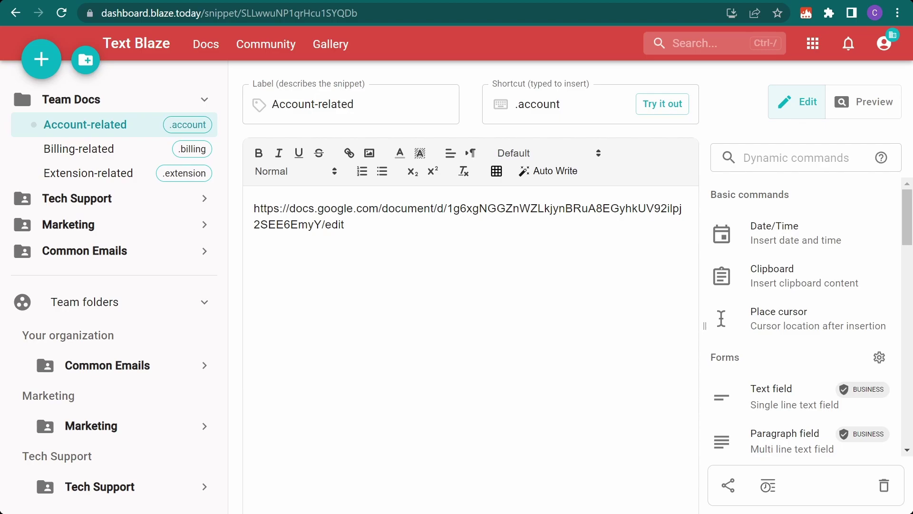
Add the Tech Support team as a Viewer in Team Docs' sharing settings
left_click(125, 101)
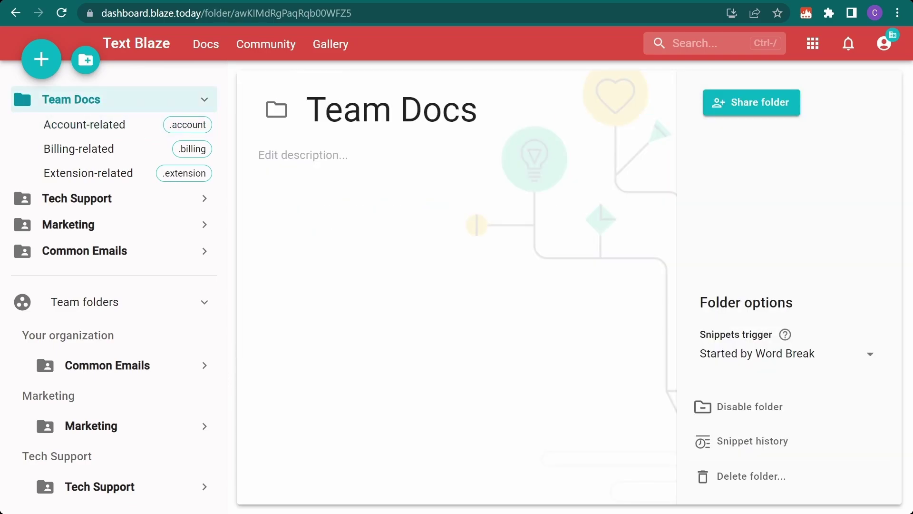
left_click(749, 106)
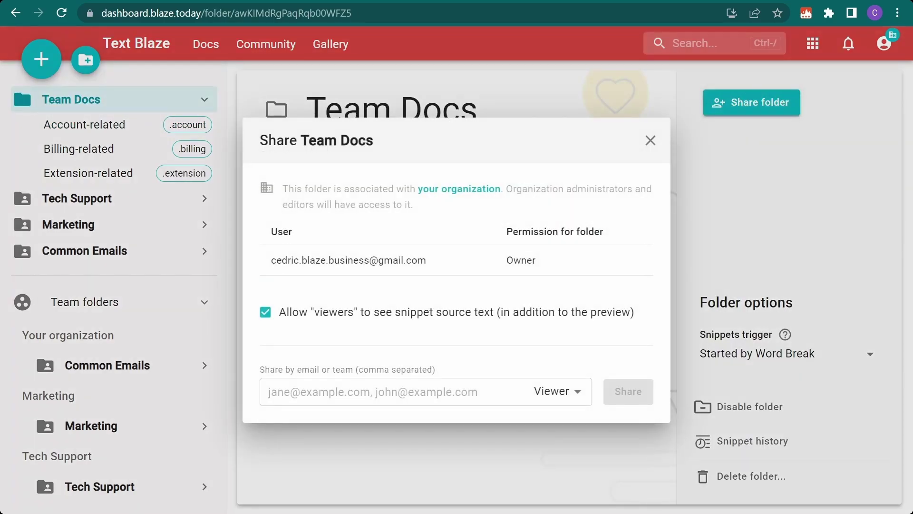
left_click(304, 392)
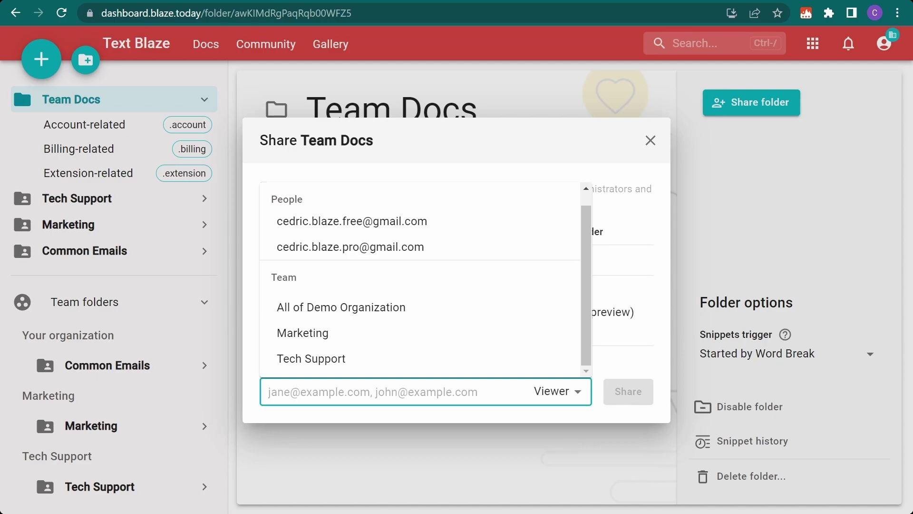
left_click(383, 363)
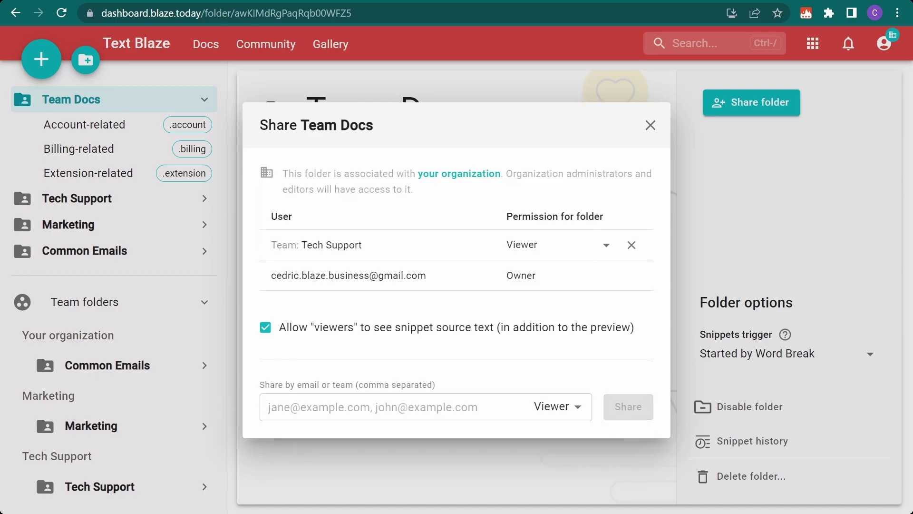
Share Team Docs with one more user as Editor
left_click(379, 411)
left_click(437, 287)
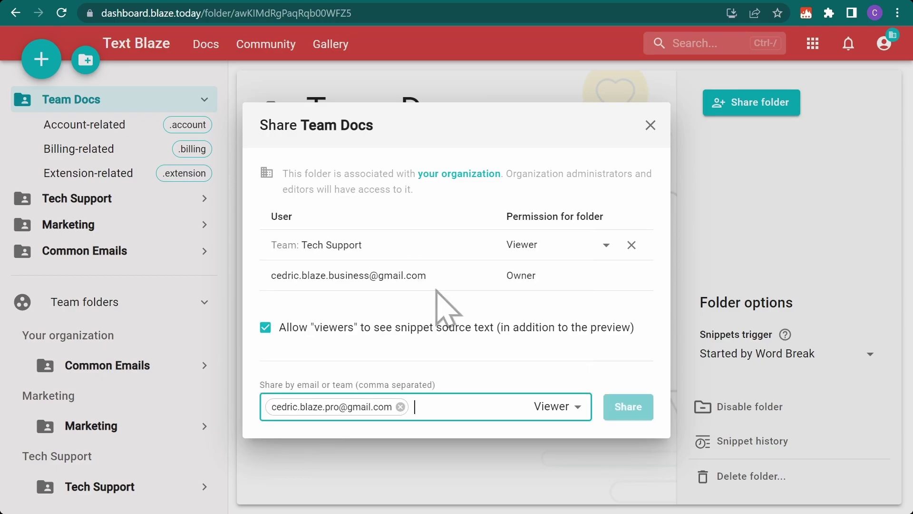
left_click(578, 407)
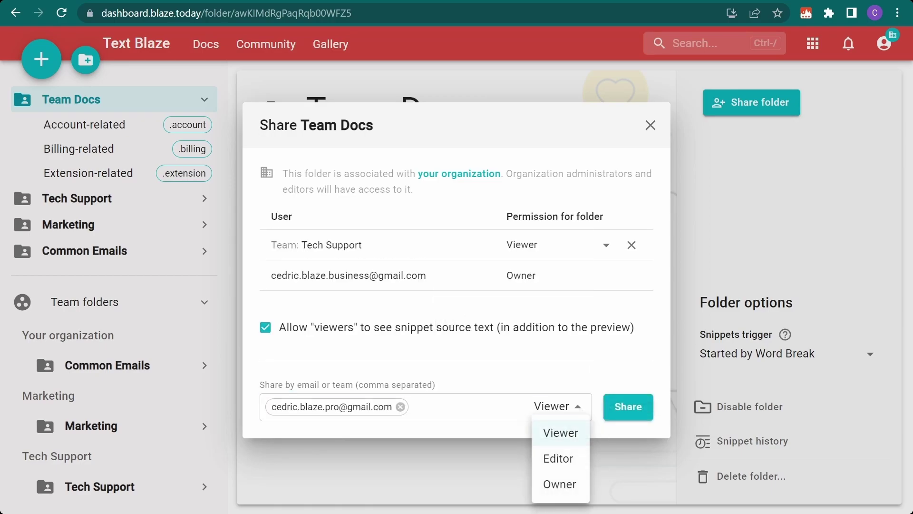
left_click(557, 458)
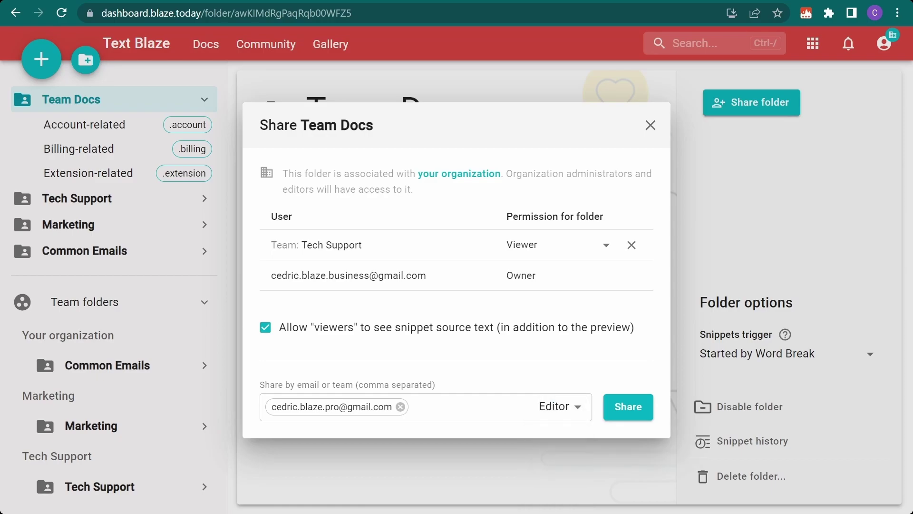
left_click(629, 415)
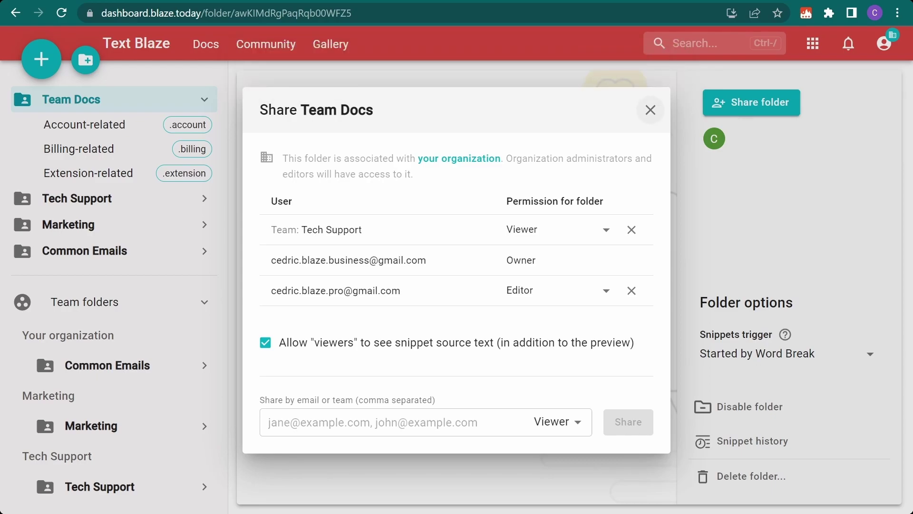
key("Escape")
Open the Account-related snippet and display its content history
left_click(138, 126)
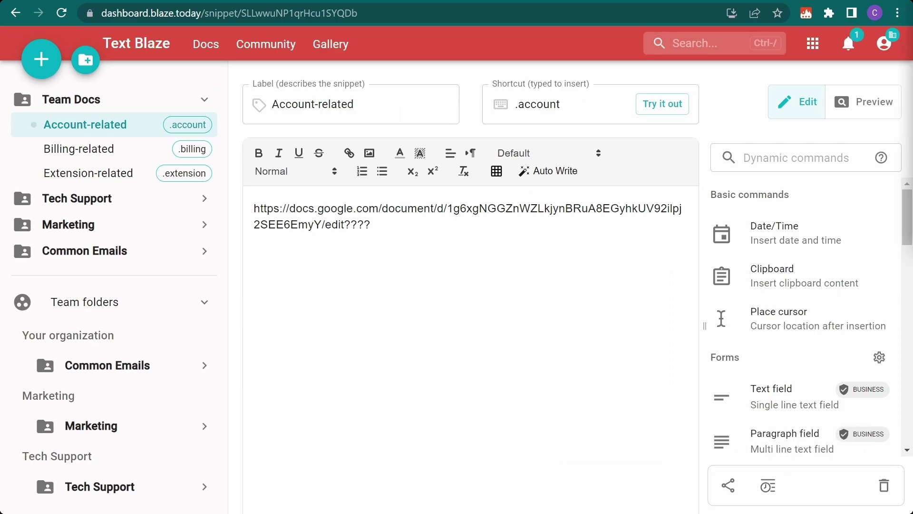
left_click(768, 485)
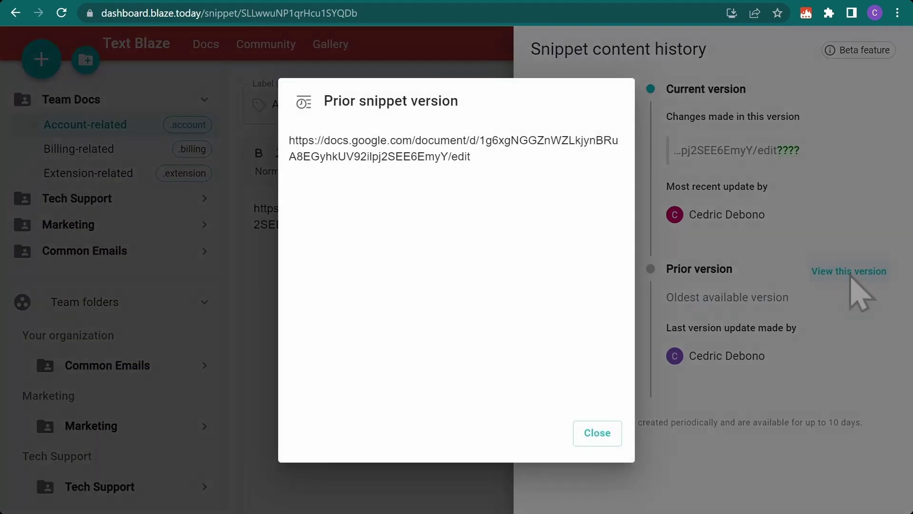